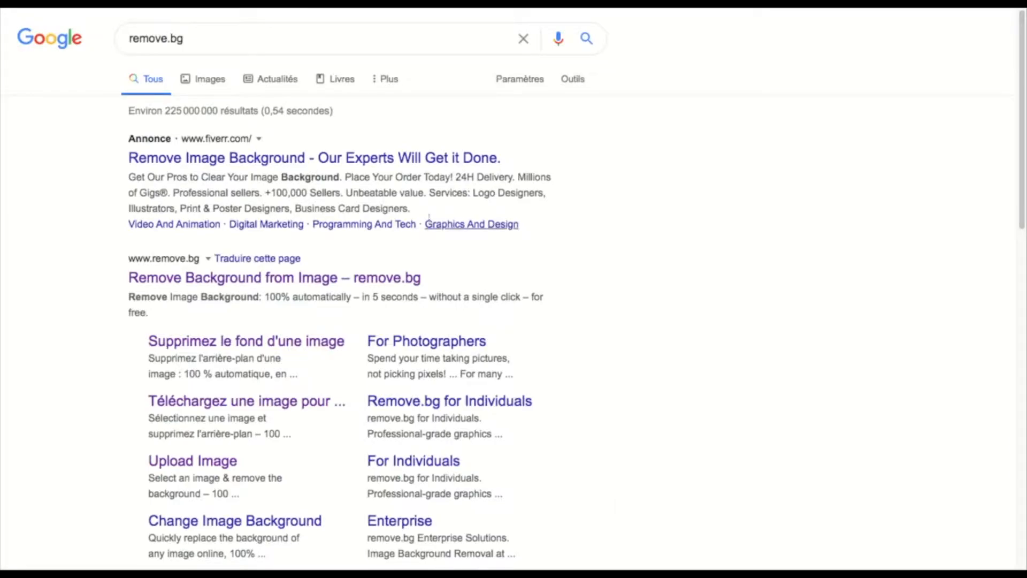
Open the remove.bg site, paste in the denim-shirt photo for background removal, and compare the cut-out with the original.
click(218, 278)
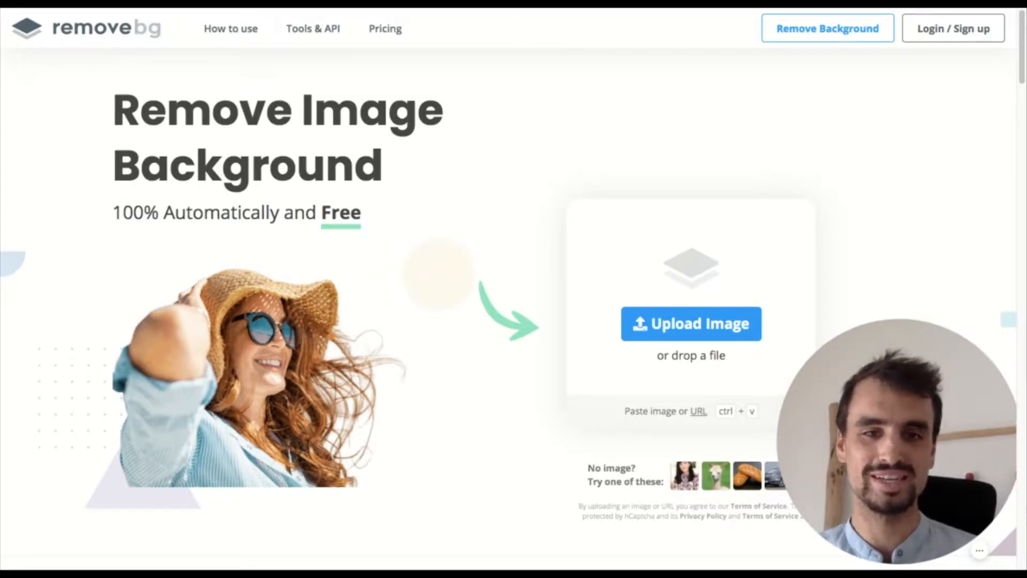
click(691, 327)
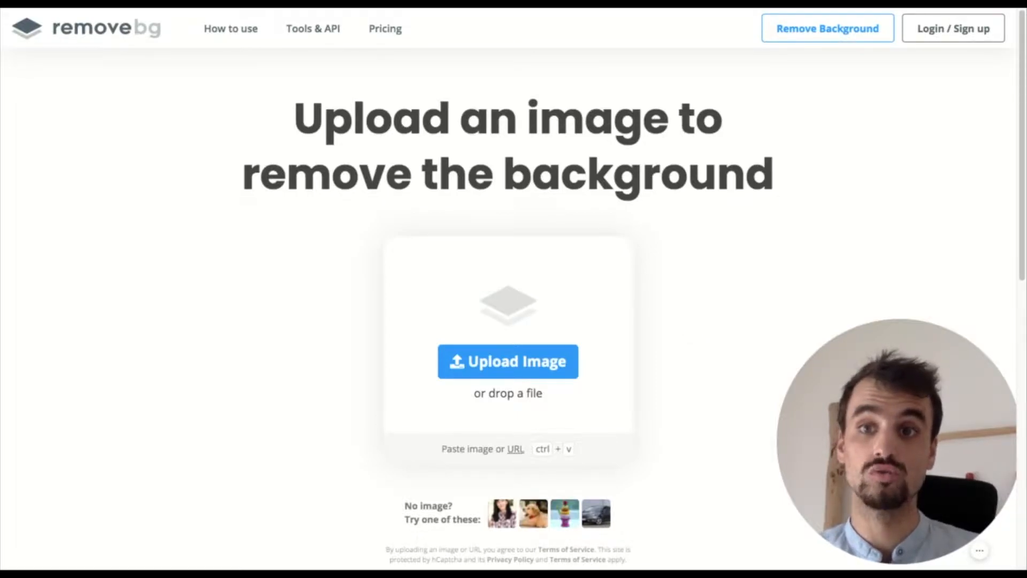
key(ctrl+v)
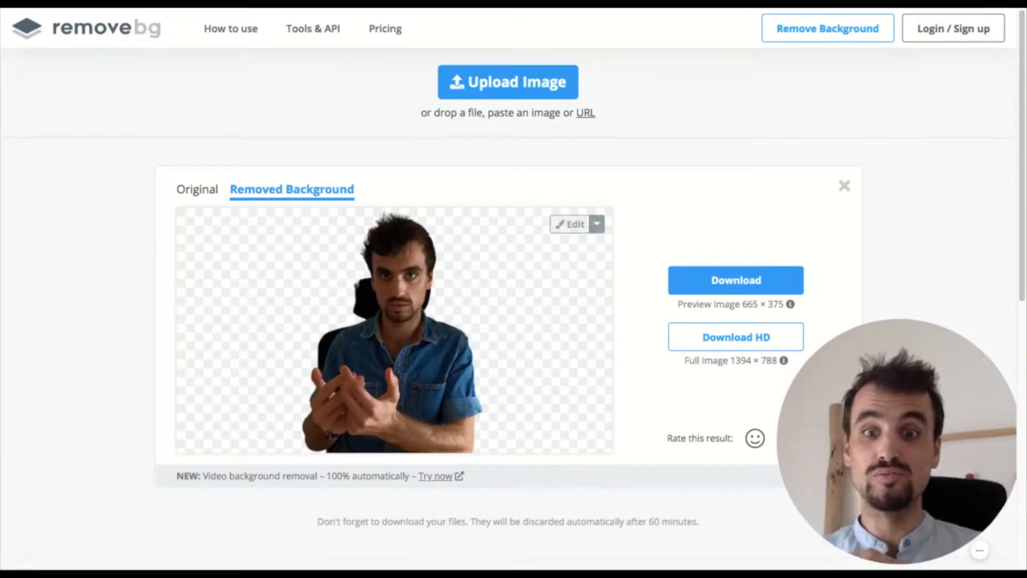
click(210, 190)
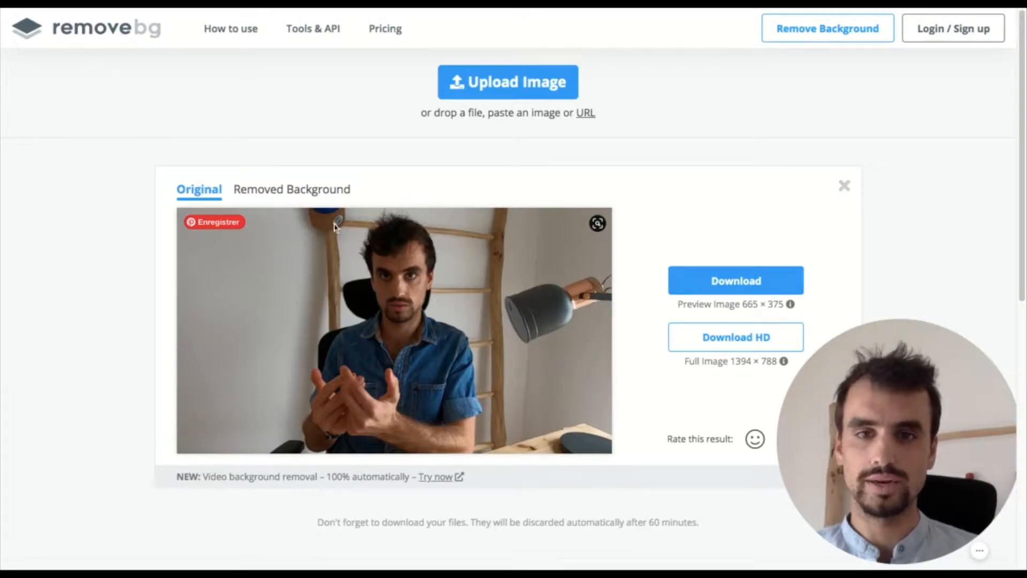
click(295, 195)
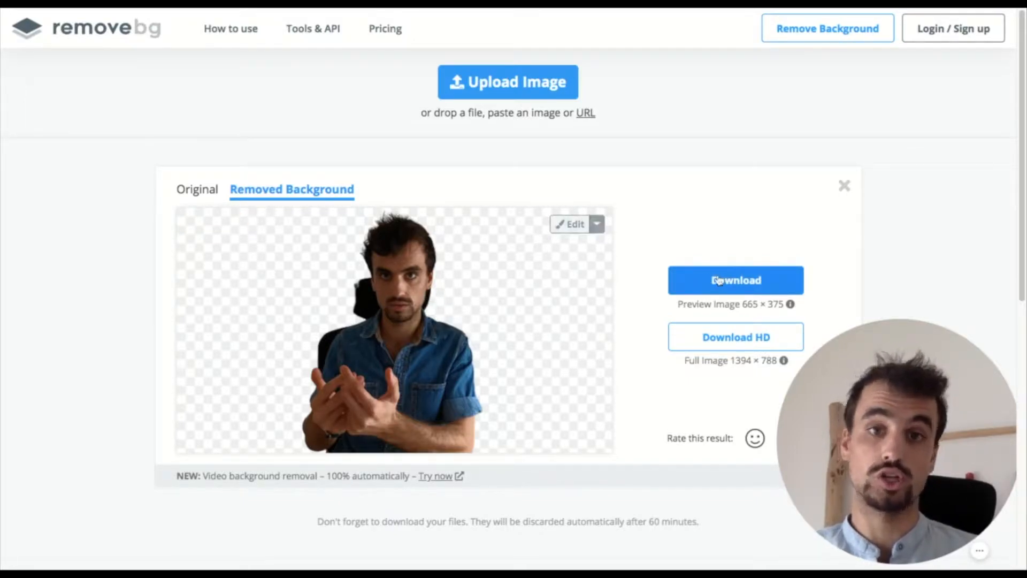
Edit the cut-out and erase the chair headrest beside the man's head with a smaller Erase brush.
click(568, 224)
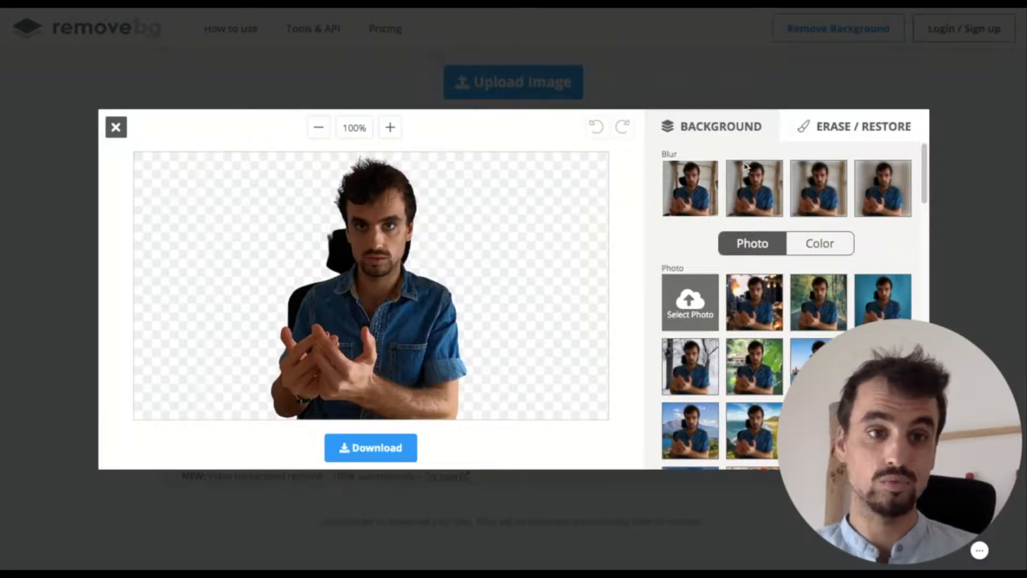
click(844, 130)
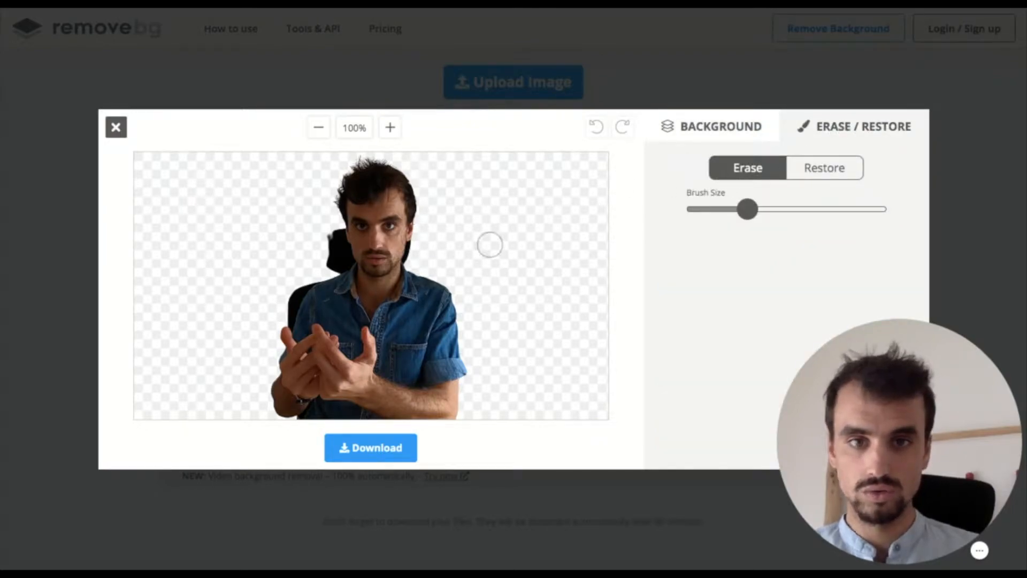
click(744, 213)
drag(743, 212, 684, 216)
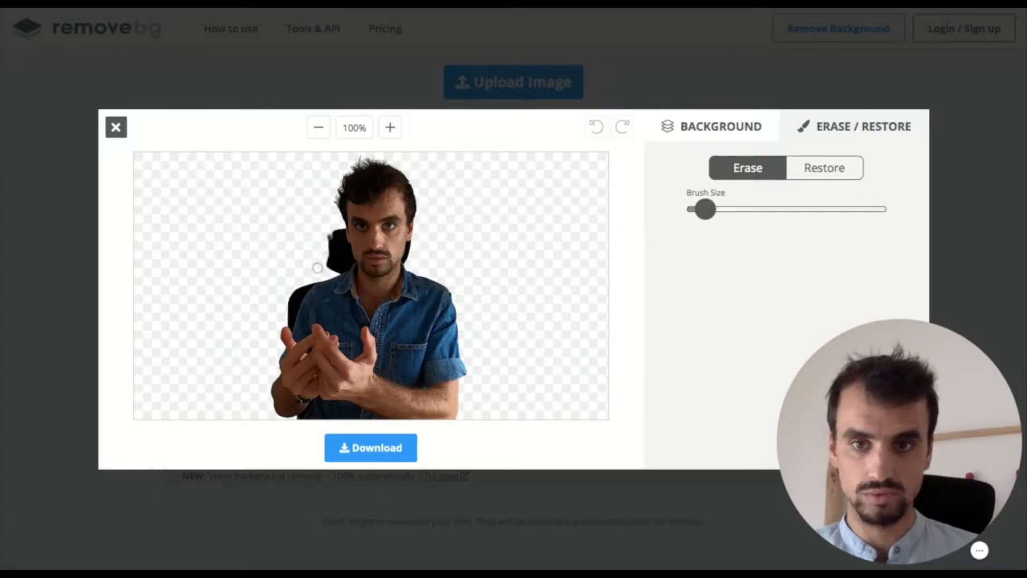
mouse_move(333, 262)
mouse_down()
mouse_move(329, 234)
mouse_move(326, 260)
mouse_up()
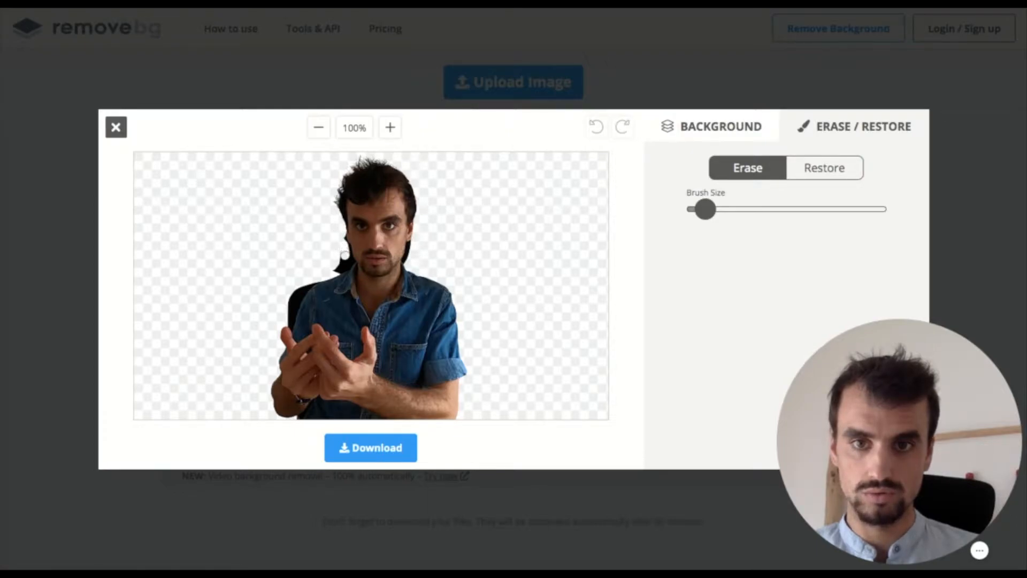
drag(338, 264, 342, 254)
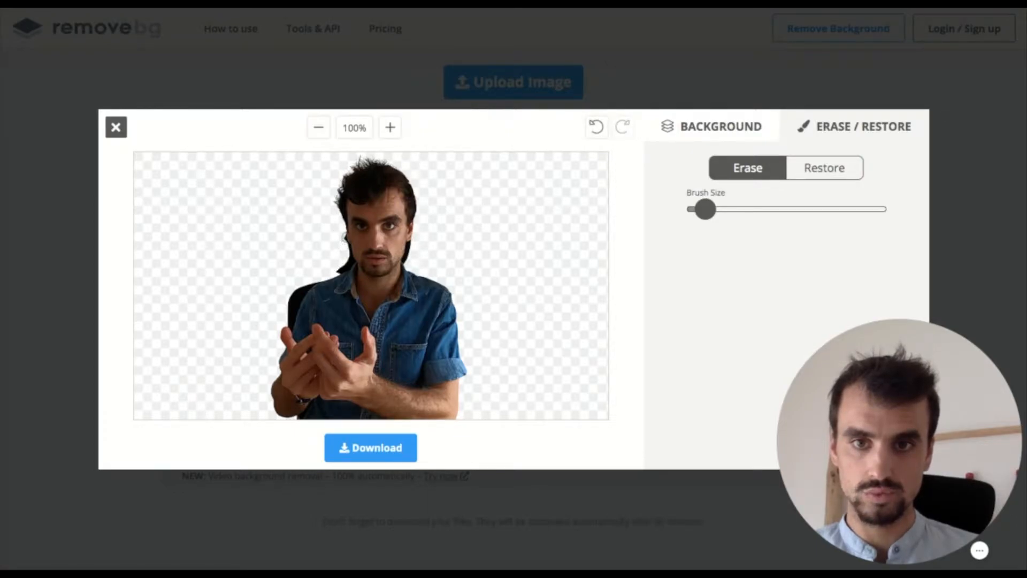
Paint back the erased area beside the man's head with the Restore brush.
click(814, 175)
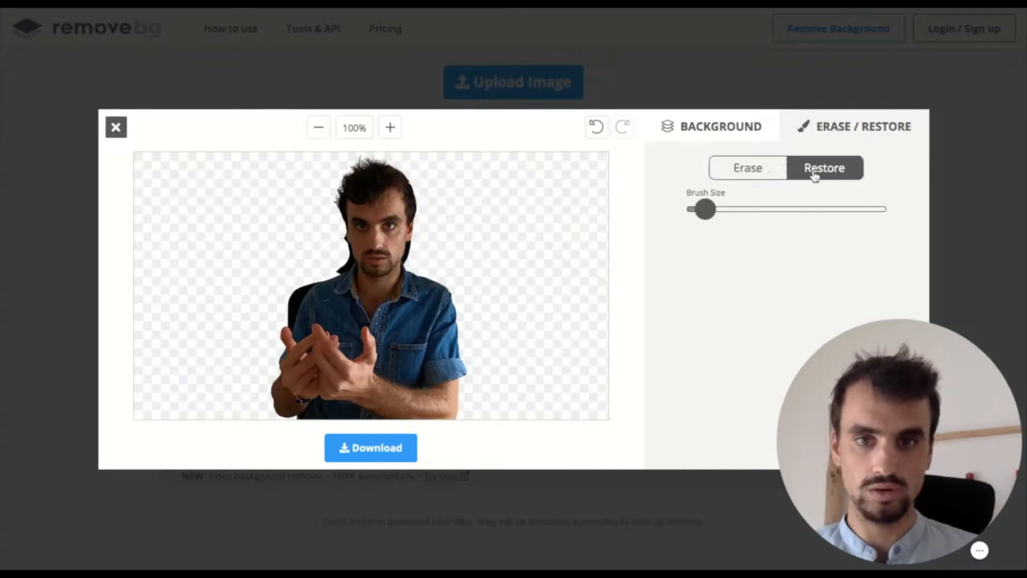
mouse_move(313, 274)
mouse_down()
mouse_move(343, 263)
mouse_move(337, 237)
mouse_move(327, 256)
mouse_move(343, 255)
mouse_move(342, 239)
mouse_move(315, 244)
mouse_move(338, 256)
mouse_move(327, 229)
mouse_move(336, 197)
mouse_up()
drag(348, 241, 321, 235)
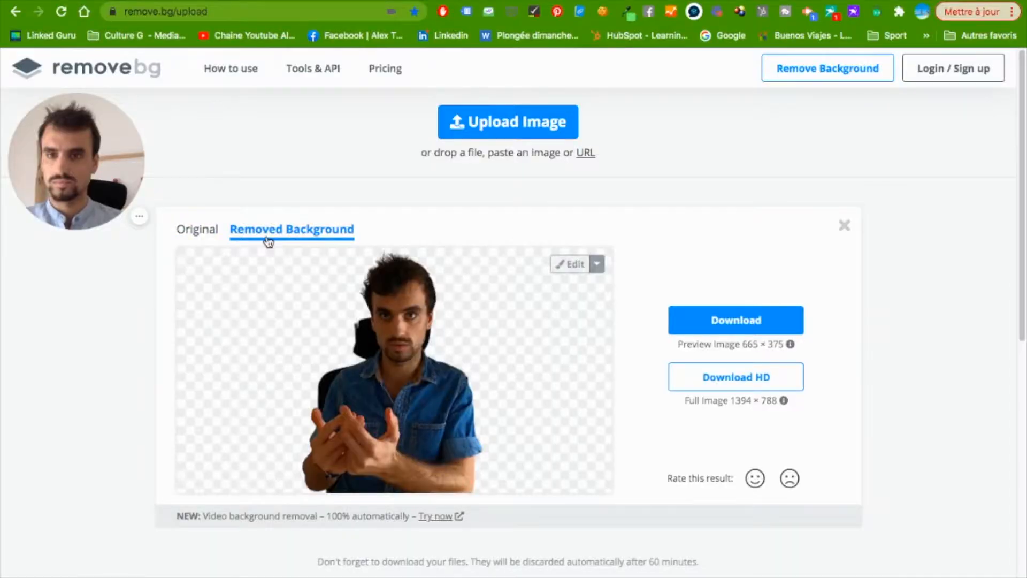
Upload DSCF0517.jpg for background removal and compare the cut-out with the original photo.
click(508, 121)
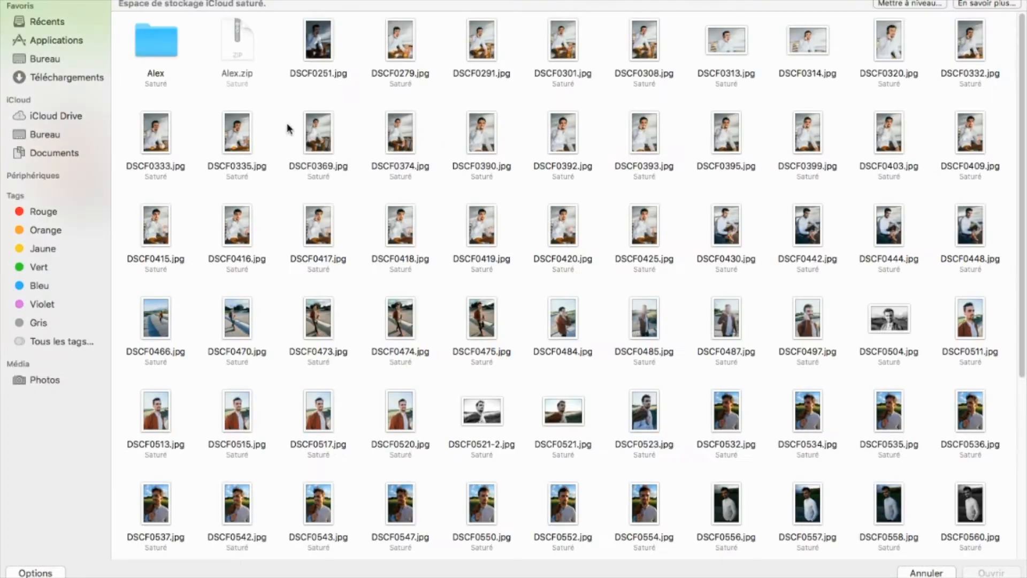
scroll(271, 242, down, 2)
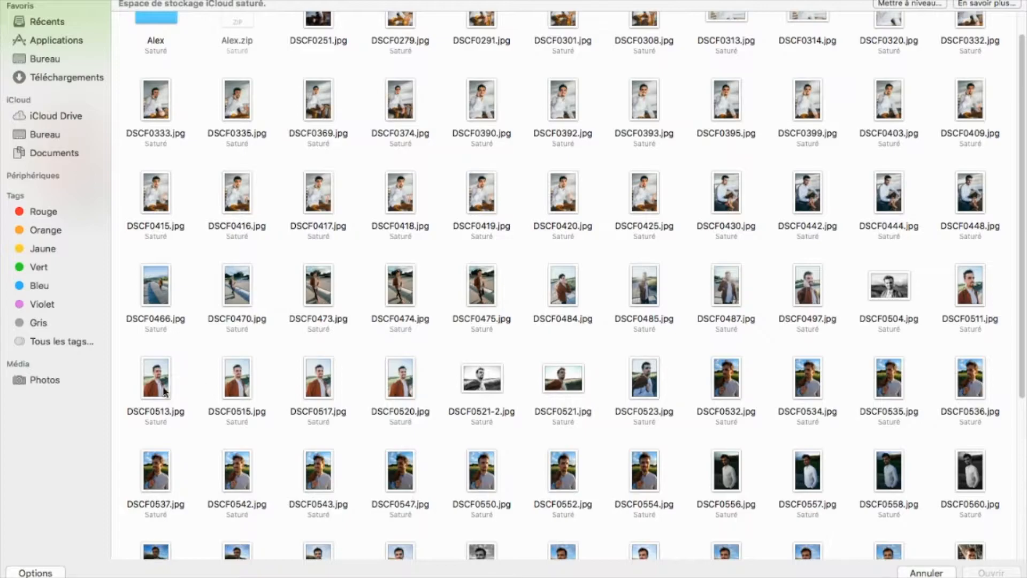
right_click(318, 392)
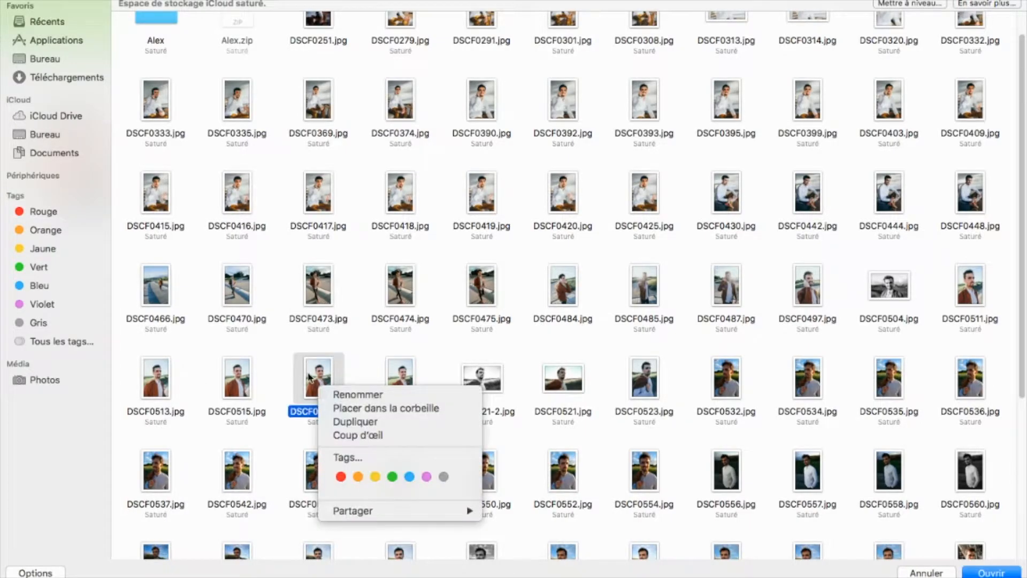
click(309, 377)
double_click(309, 377)
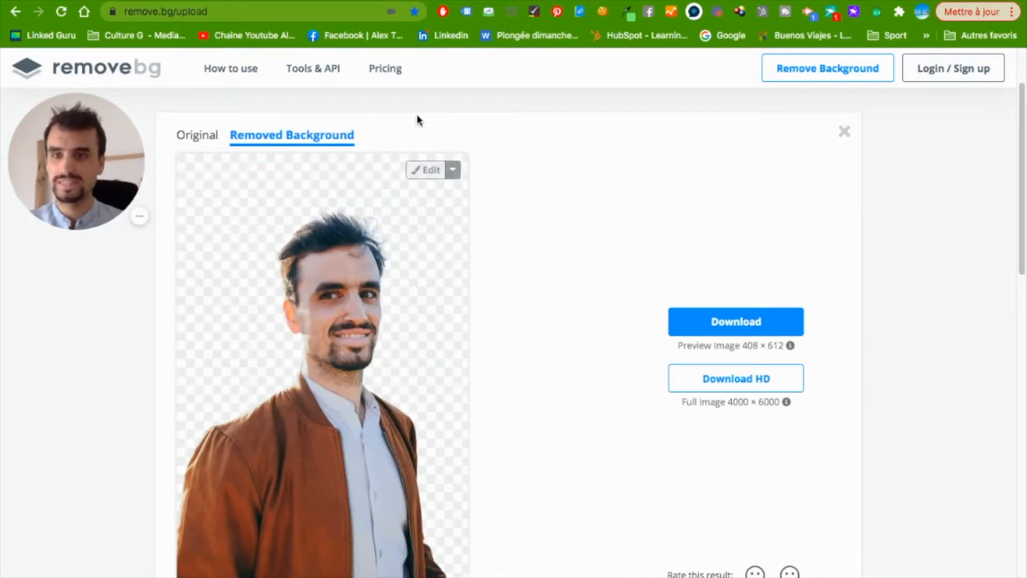
click(202, 136)
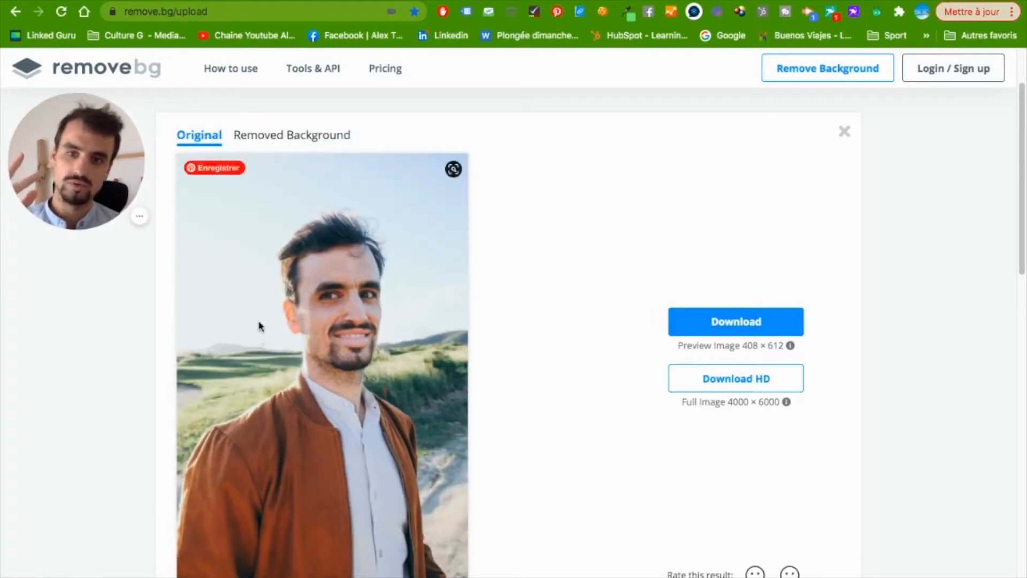
click(294, 135)
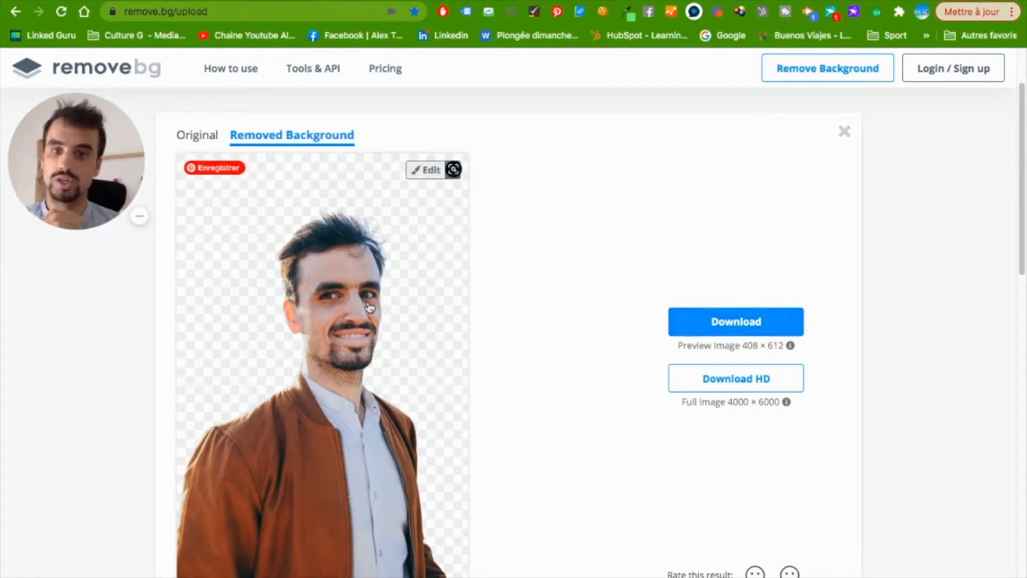
Edit the brown-jacket cut-out and try the strongest, second and third blur levels on its original background.
click(421, 171)
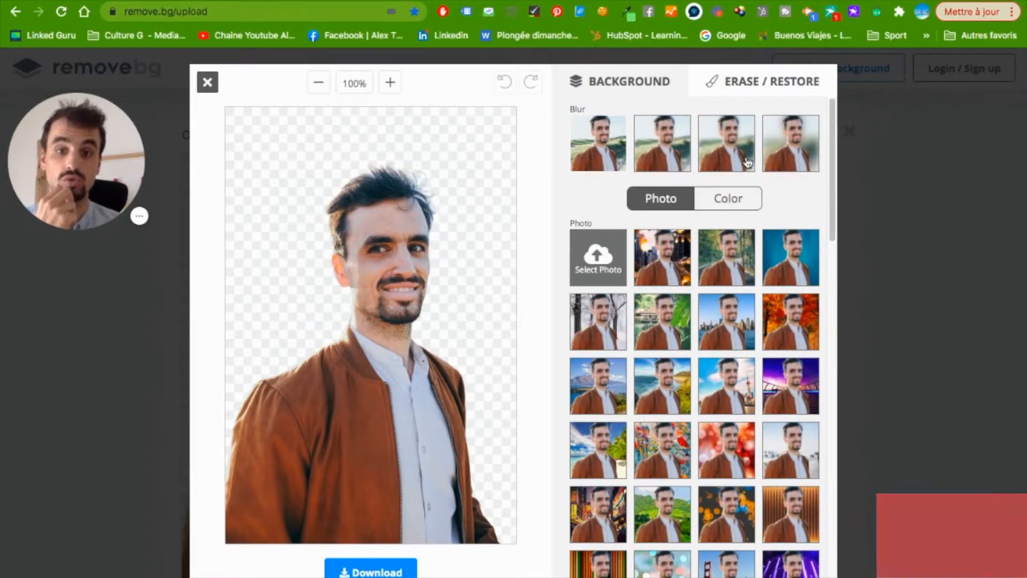
click(783, 143)
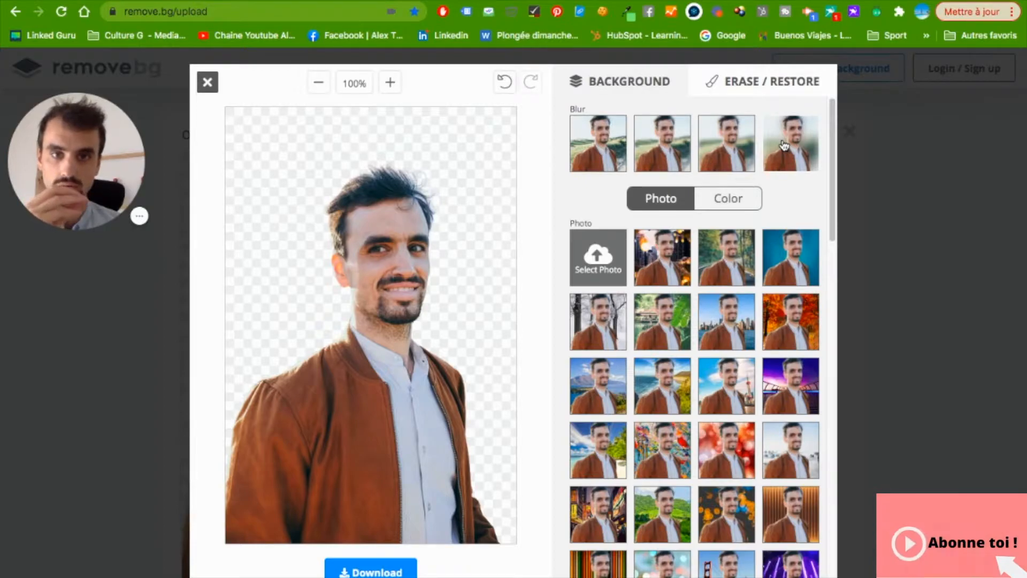
click(660, 154)
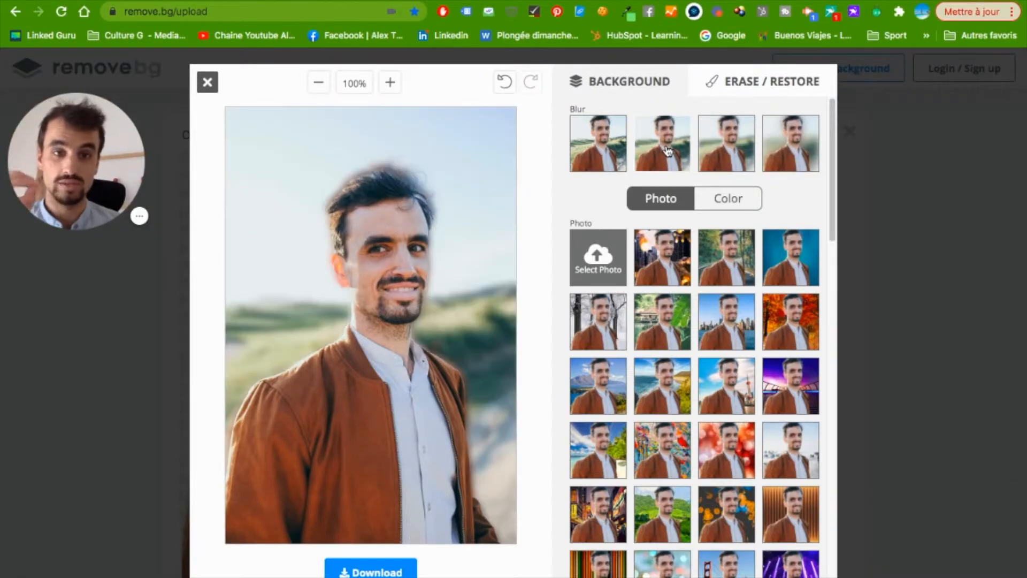
click(717, 147)
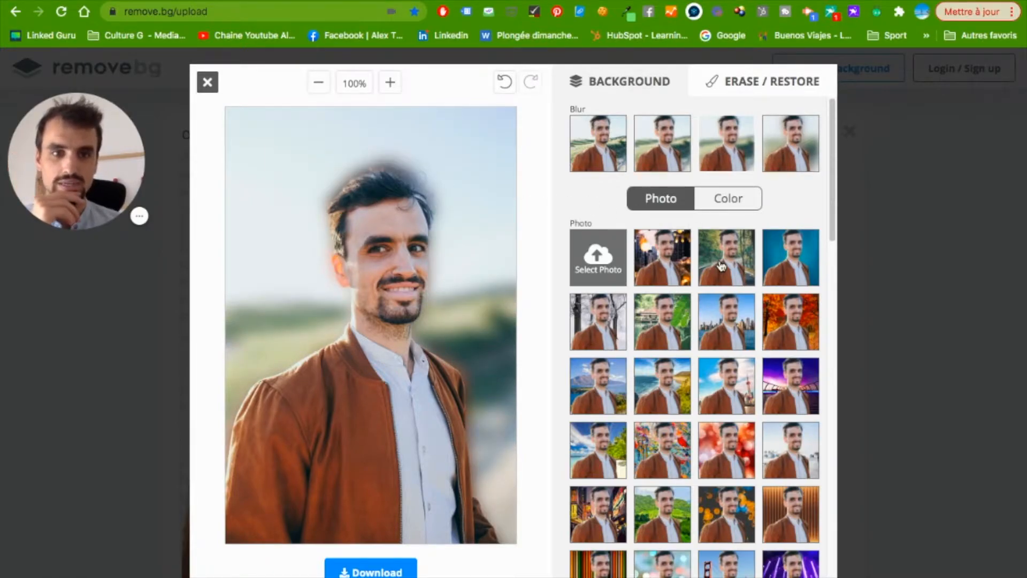
Replace the background with the beach coastline photo and set it to the sharp, unblurred version.
click(656, 393)
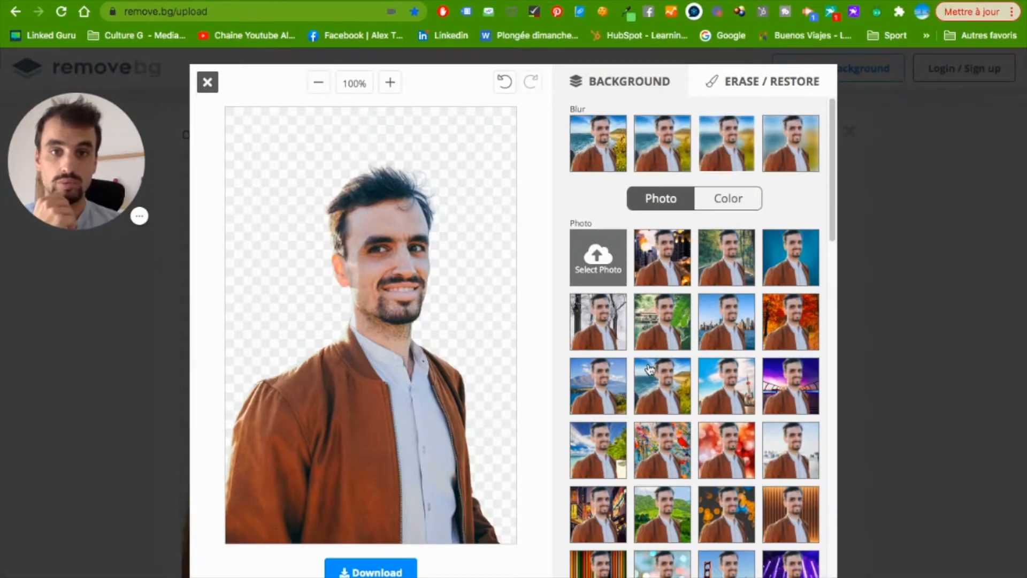
scroll(790, 457, down, 1)
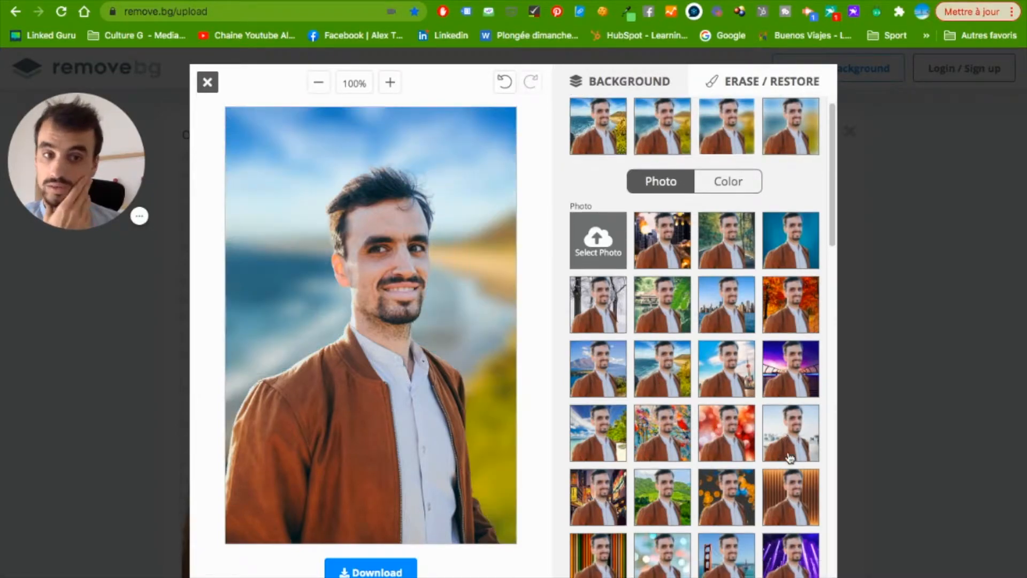
scroll(599, 142, up, 1)
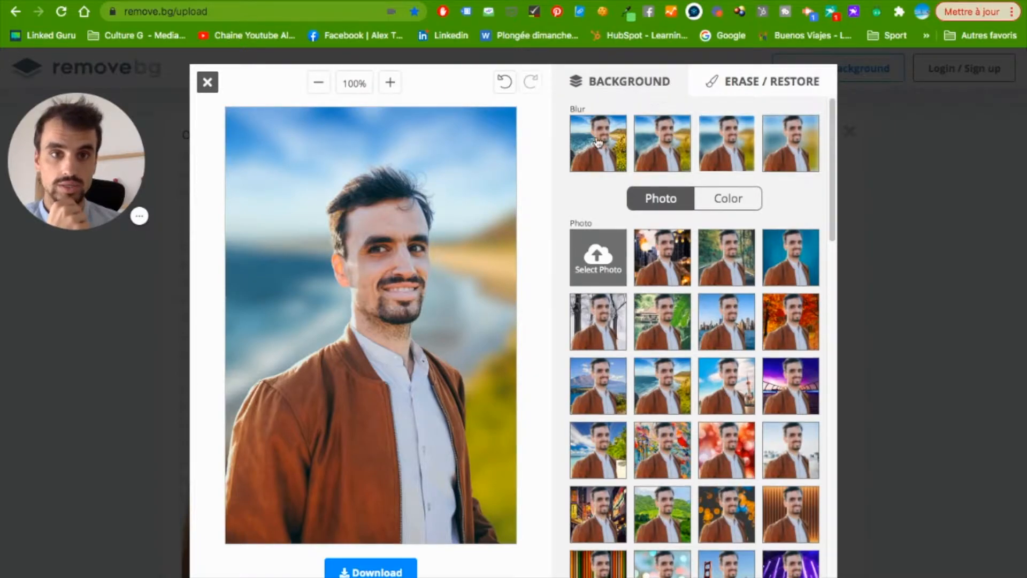
click(598, 141)
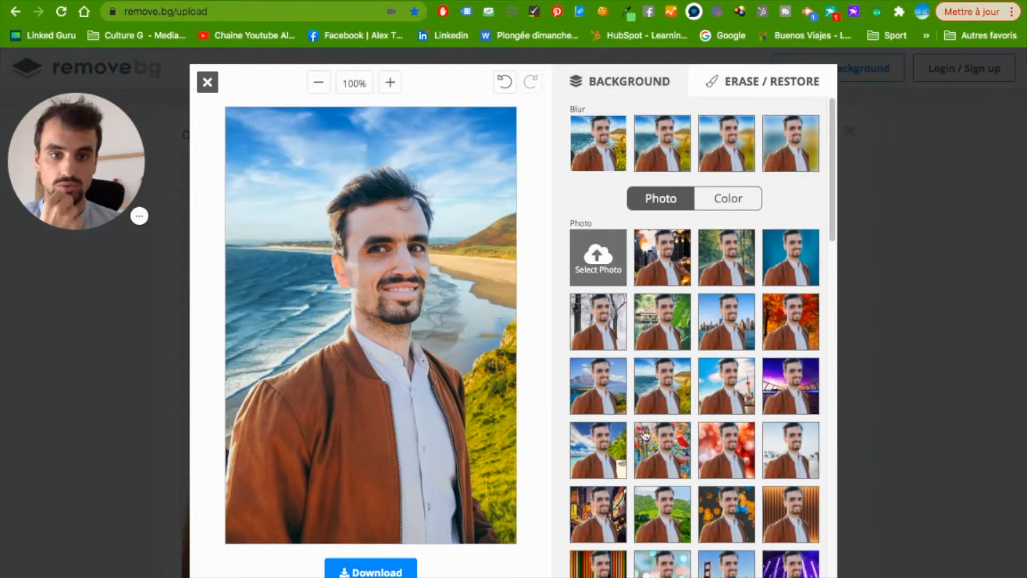
Replace the background with the snowy mountain photo under a blue sky.
scroll(644, 435, down, 3)
click(791, 545)
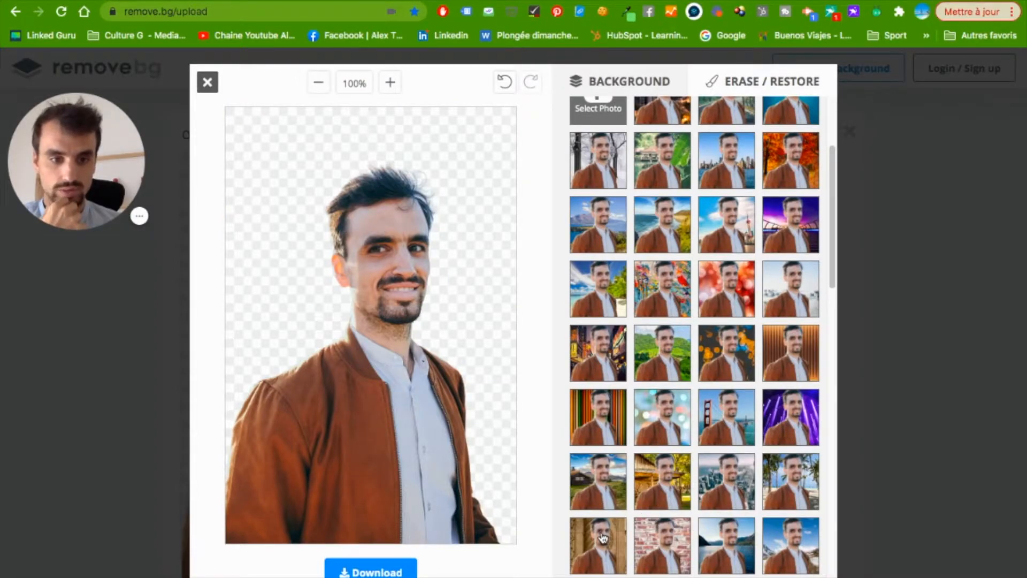
scroll(605, 466, down, 2)
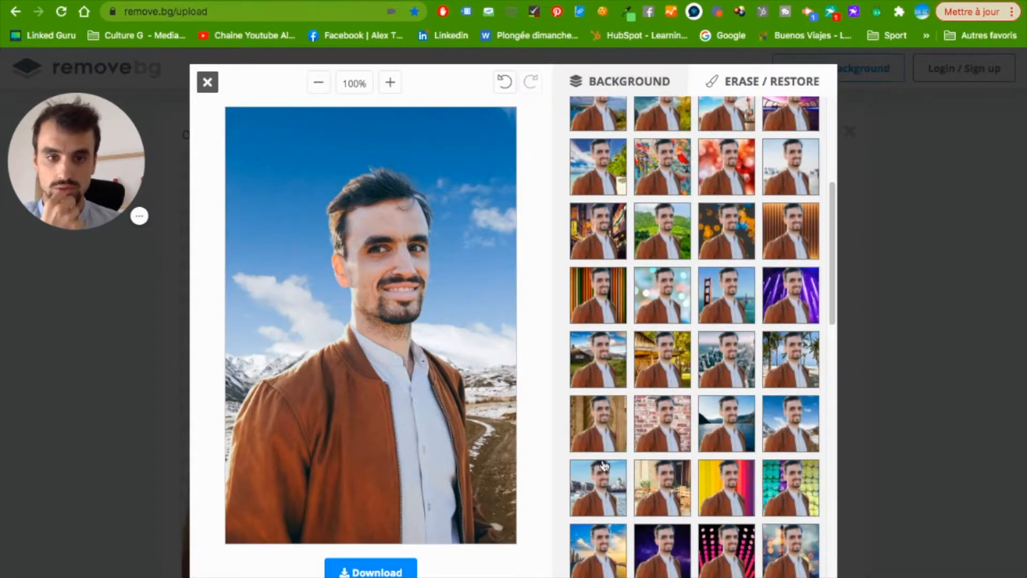
scroll(627, 483, up, 5)
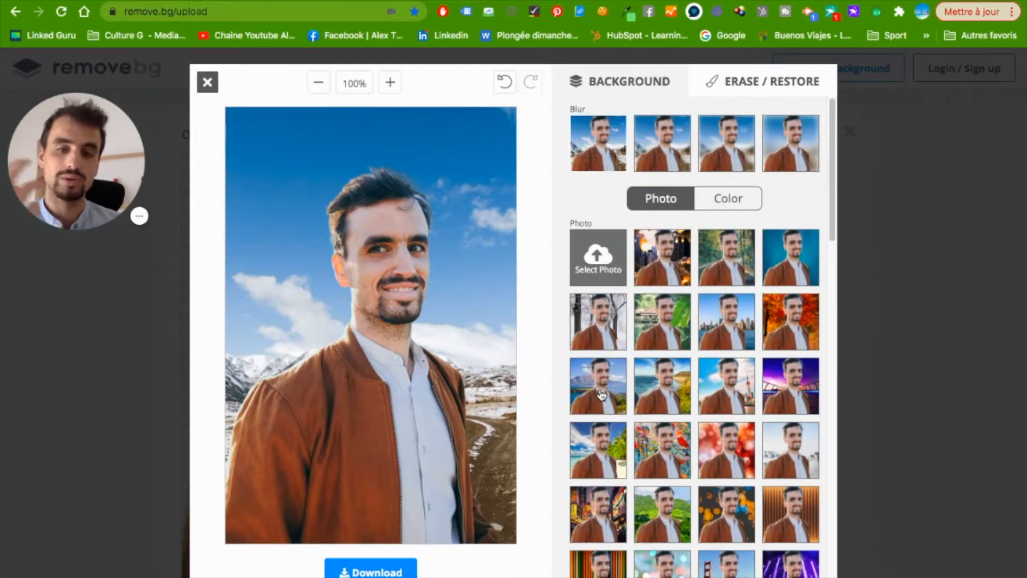
Try solid background colors in turn: red, cyan, light green, dark green, lime and black, ending with pink.
click(733, 202)
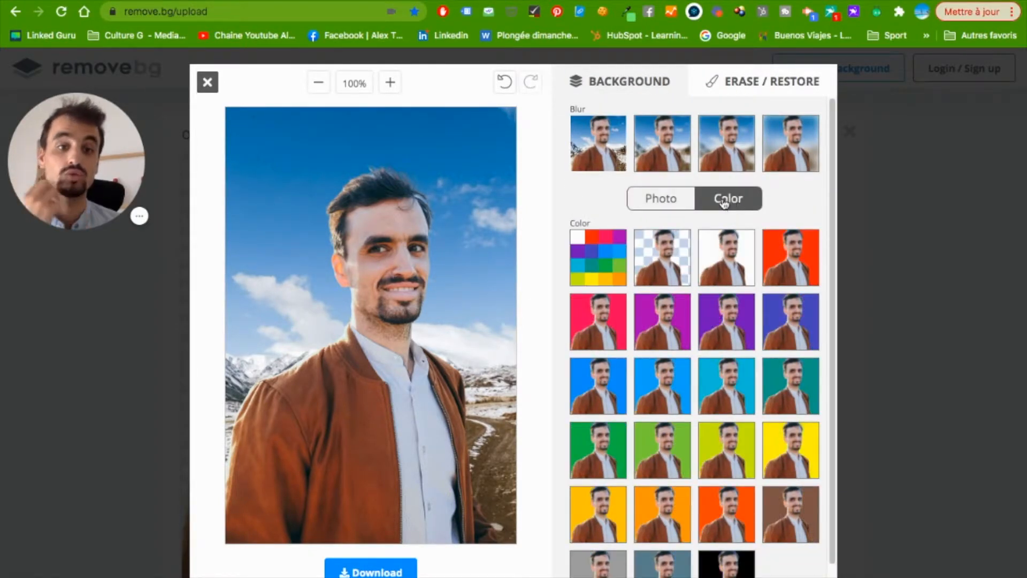
click(791, 264)
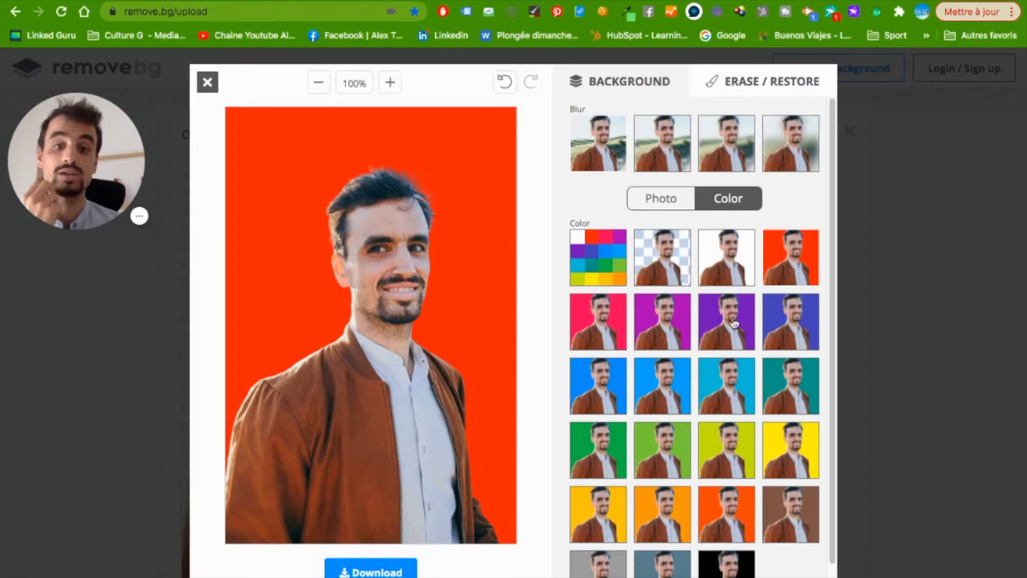
click(717, 376)
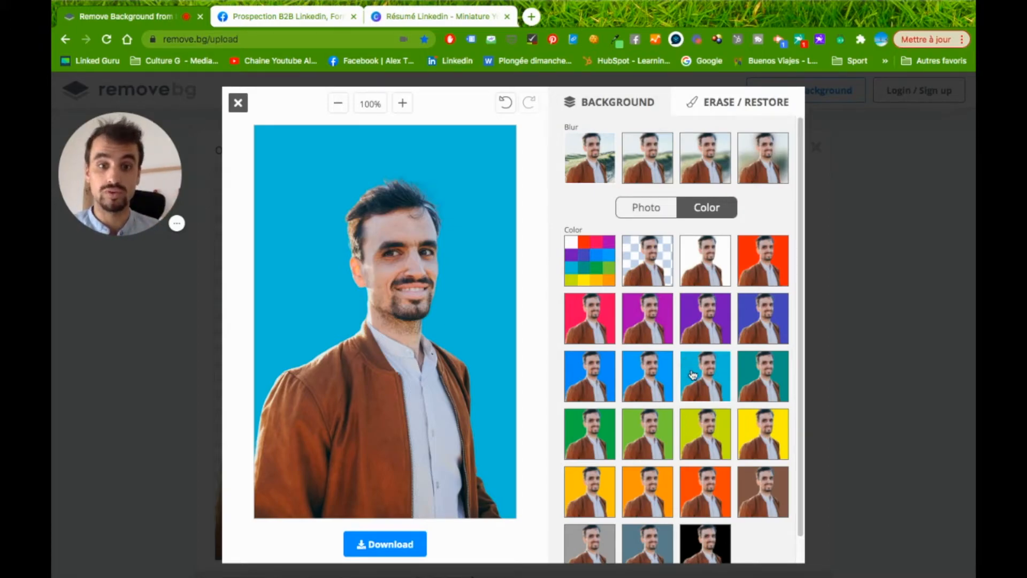
click(638, 427)
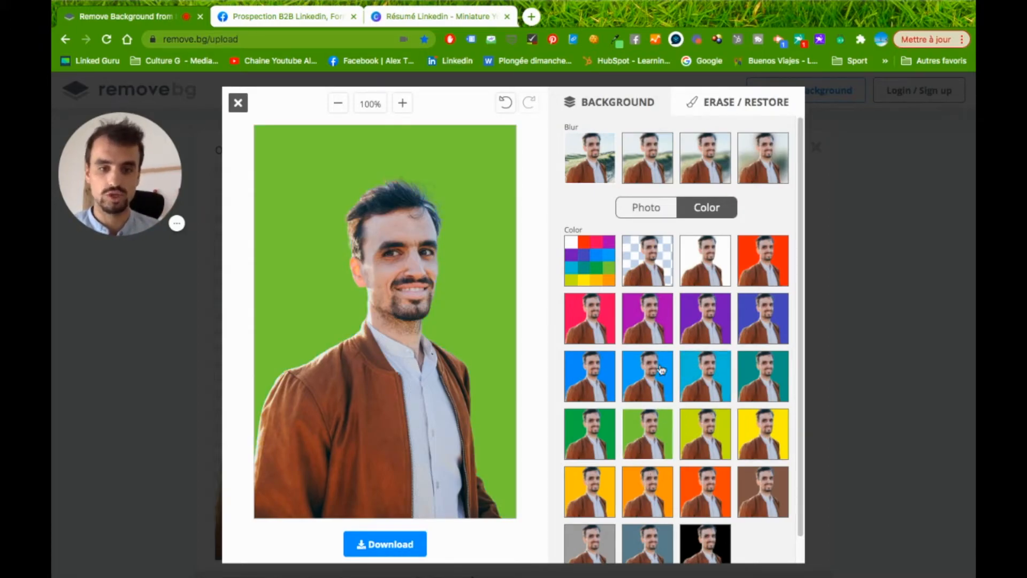
click(590, 424)
click(698, 443)
click(704, 544)
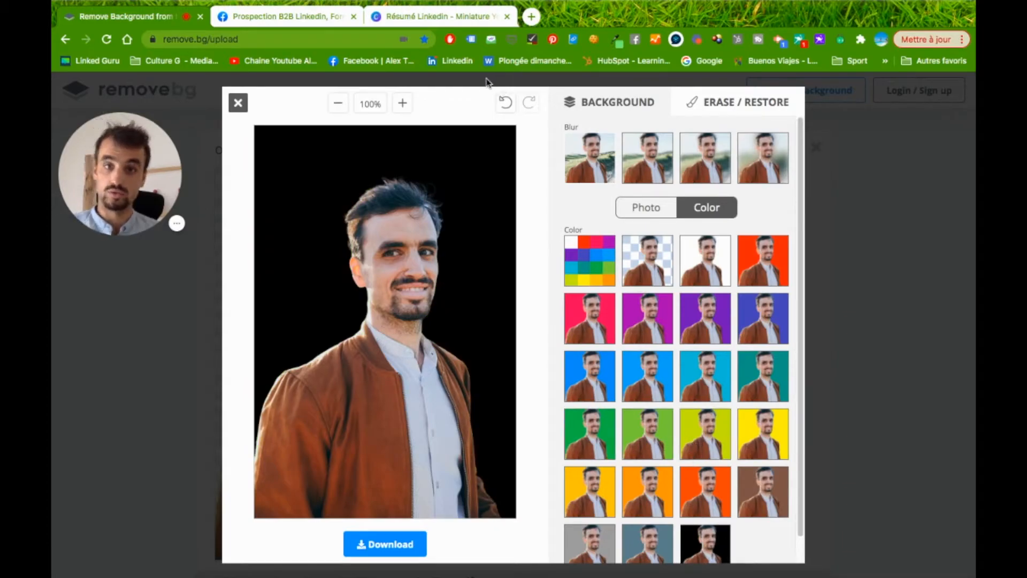
click(604, 307)
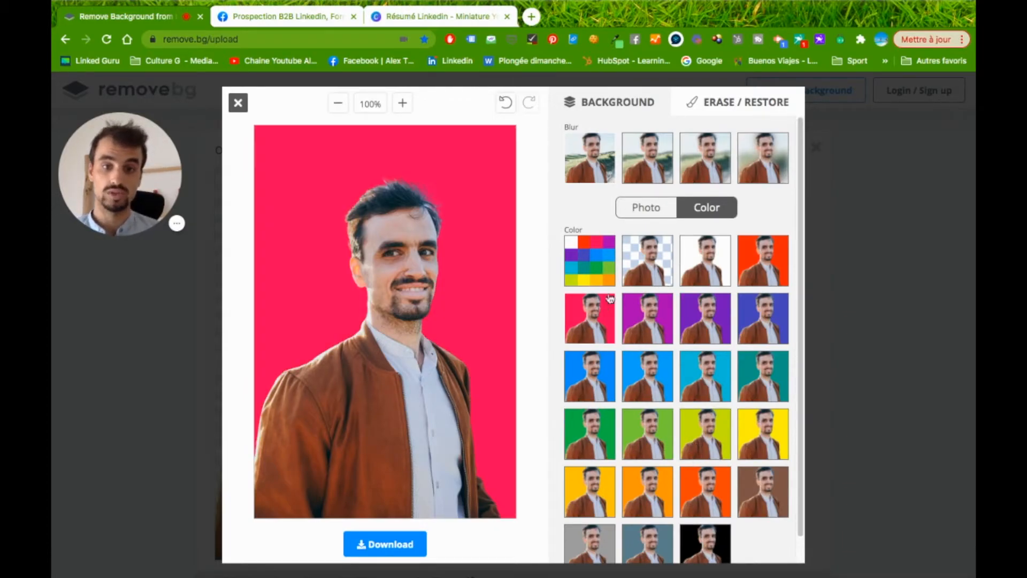
Remove the pink color to leave a transparent background, try red, and restore the transparent background behind the brown-jacket portrait.
click(656, 267)
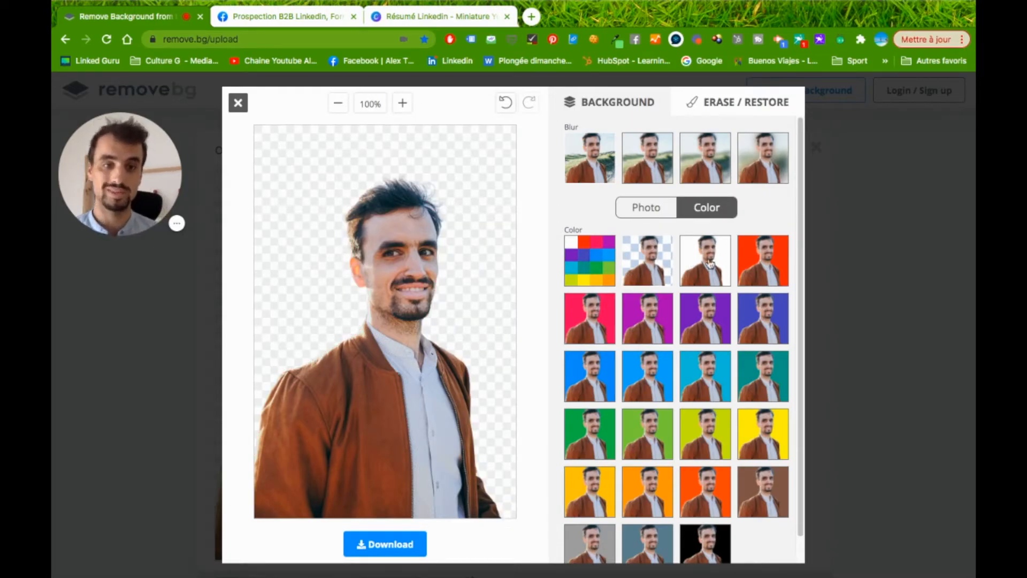
click(775, 261)
click(654, 266)
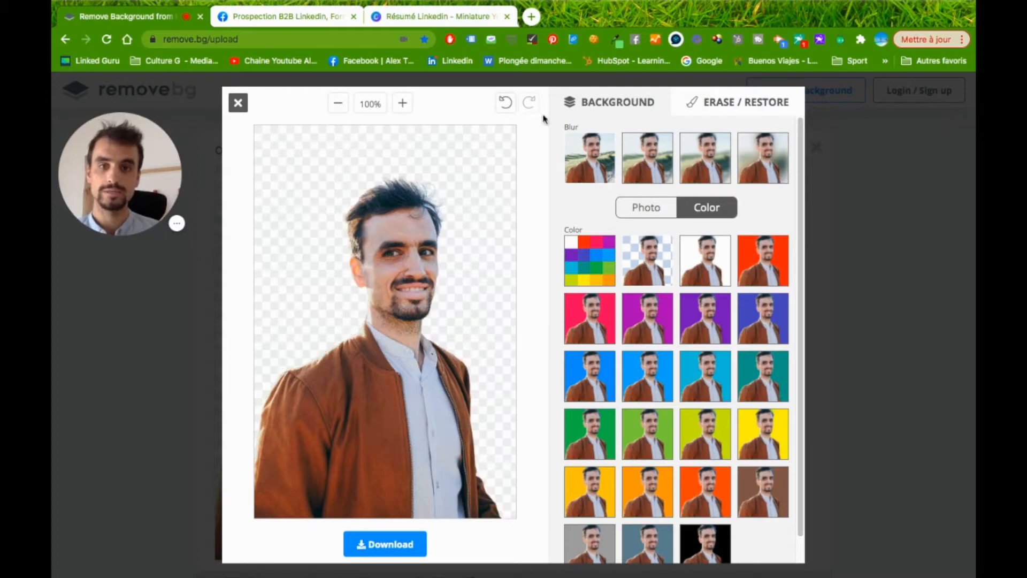
Switch to Canva to view the LinkedIn thumbnail design, and to the Facebook group to find the post with the original brown-jacket portrait.
click(443, 18)
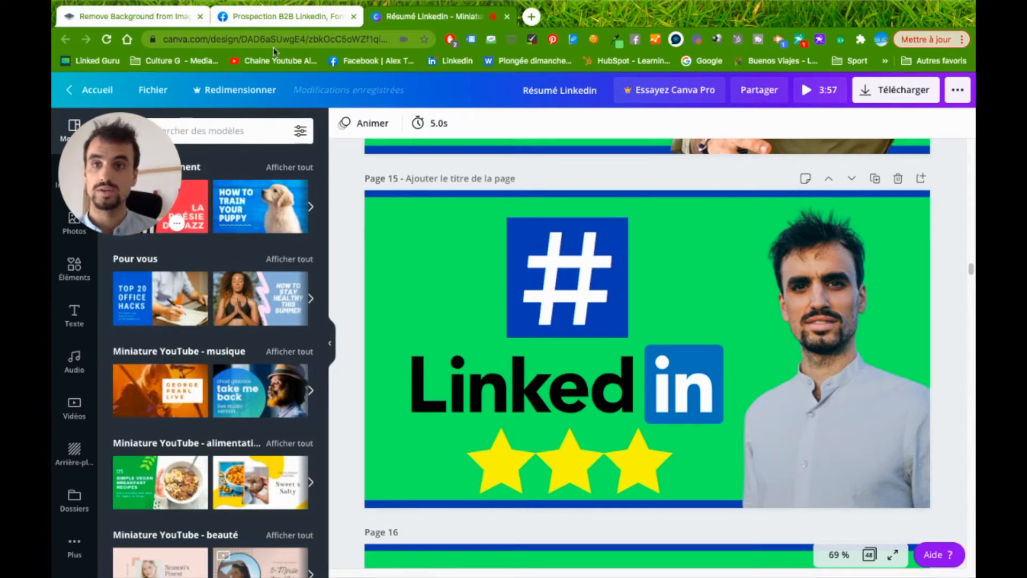
click(160, 19)
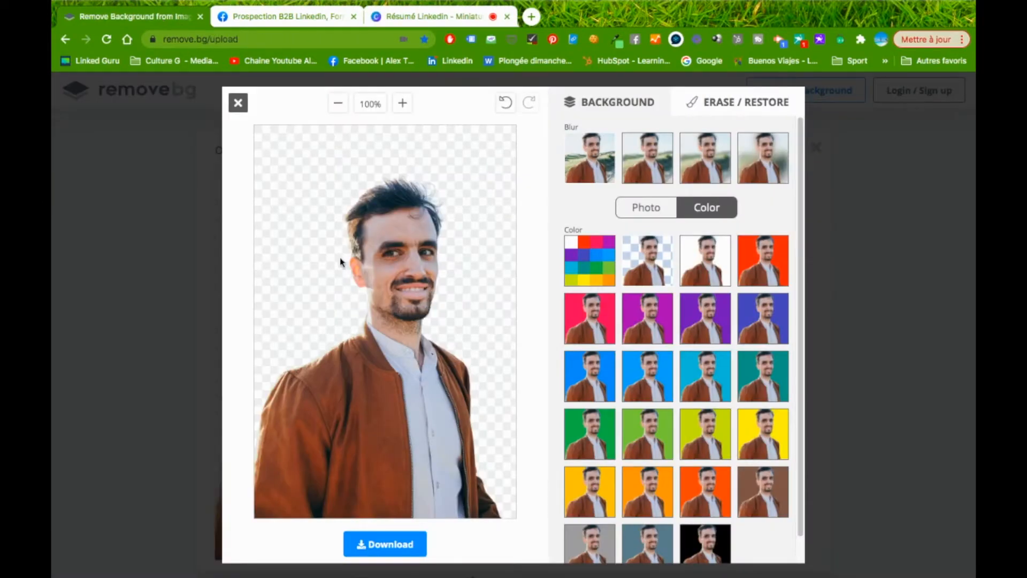
click(315, 17)
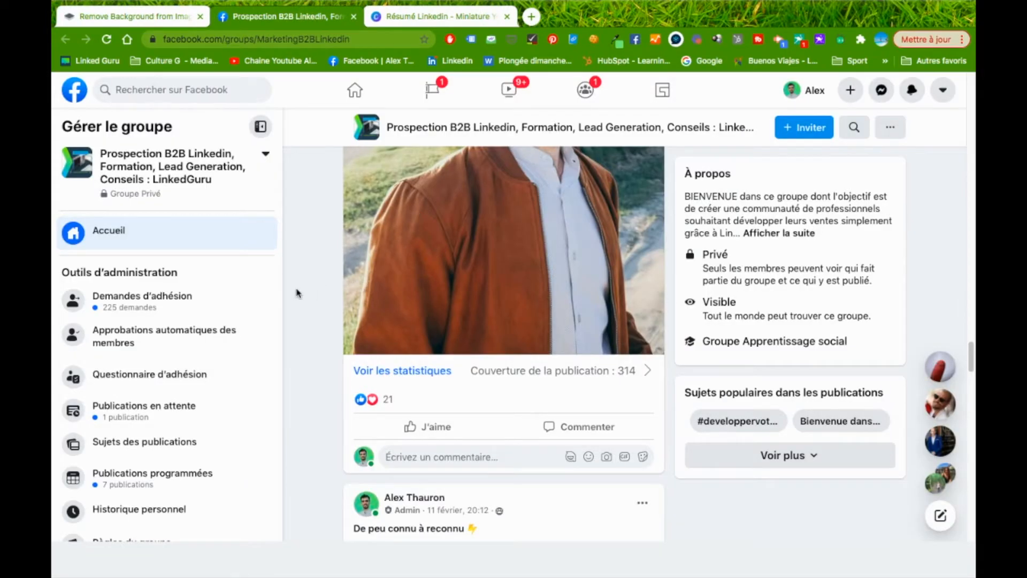
scroll(294, 291, up, 3)
scroll(424, 285, up, 1)
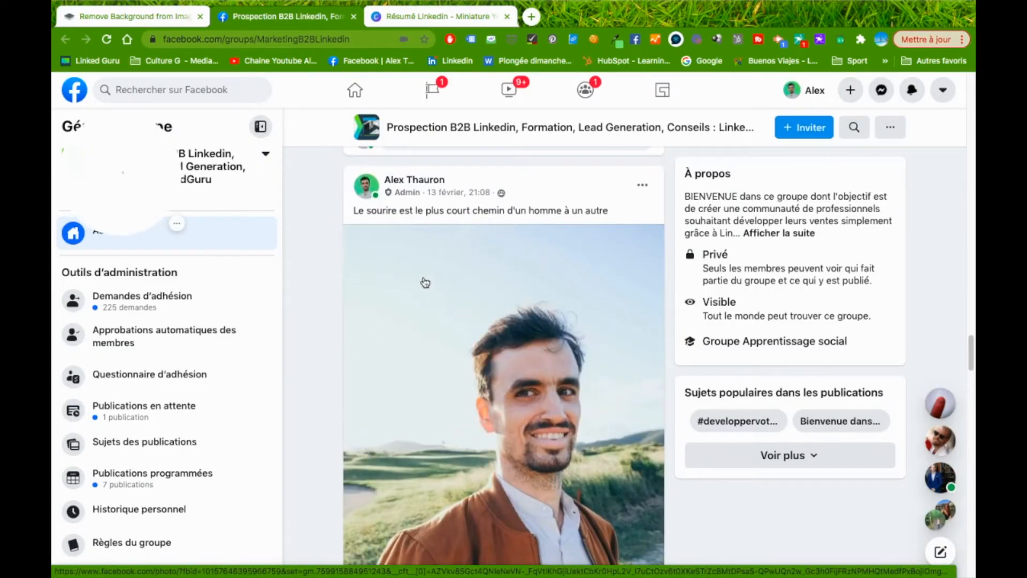